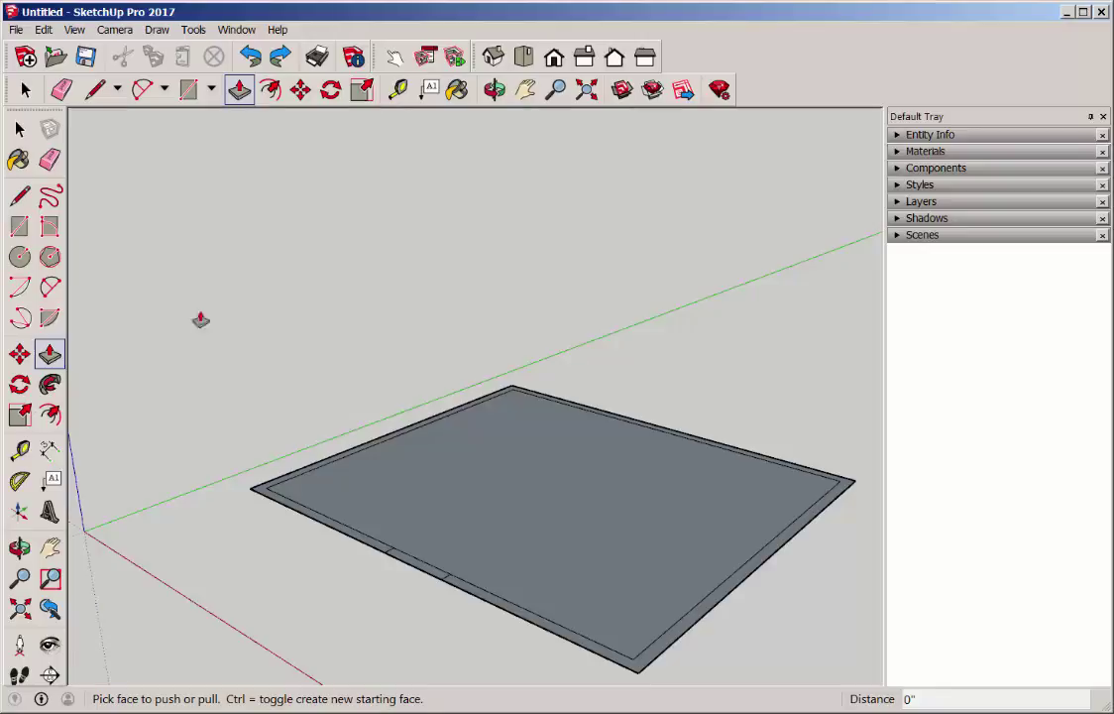
Pull the floor outline up into 10' walls, keeping the front-wall doorway gap
left_click(357, 535)
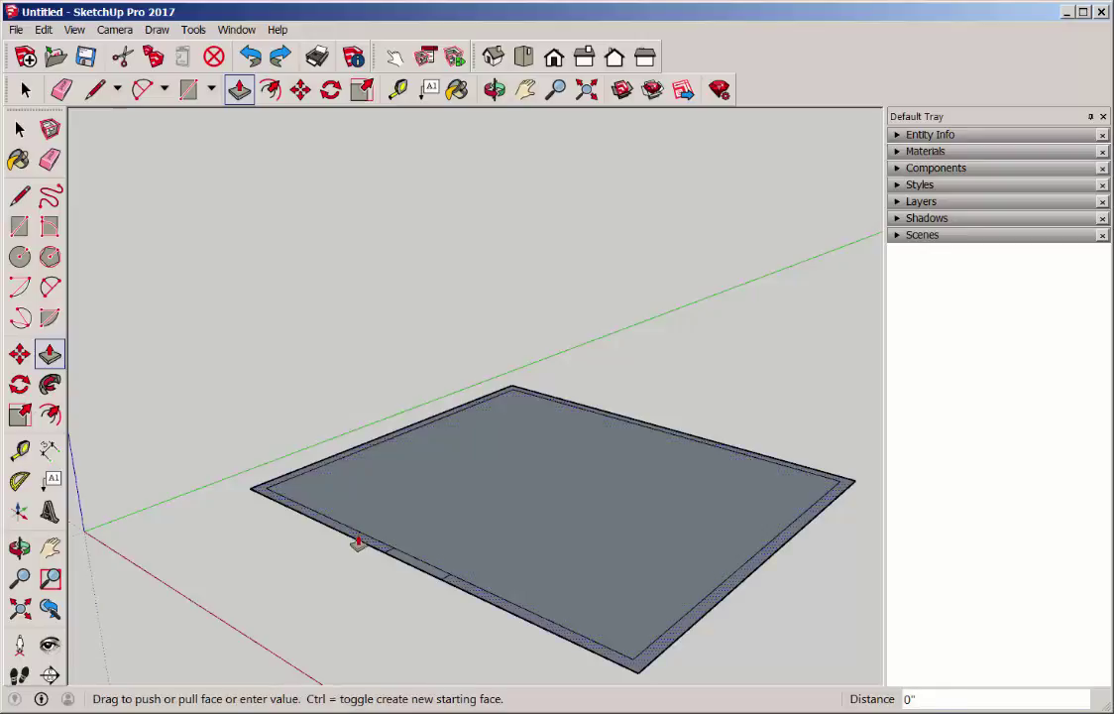
left_click(363, 394)
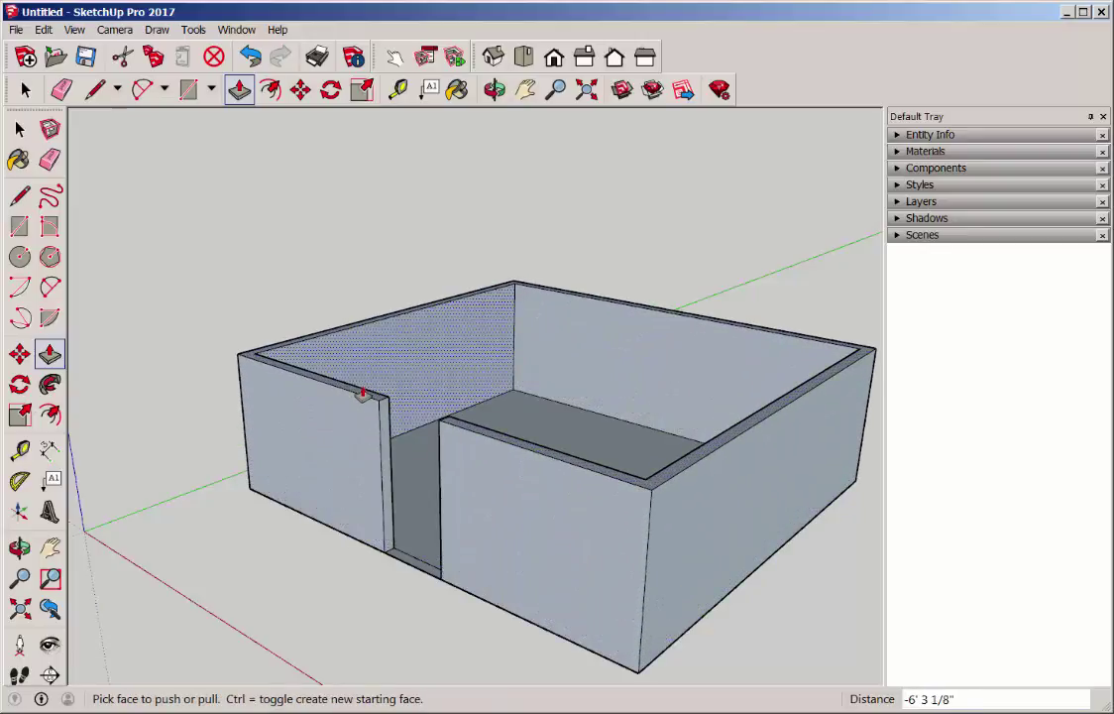
type("10")
left_click(363, 394)
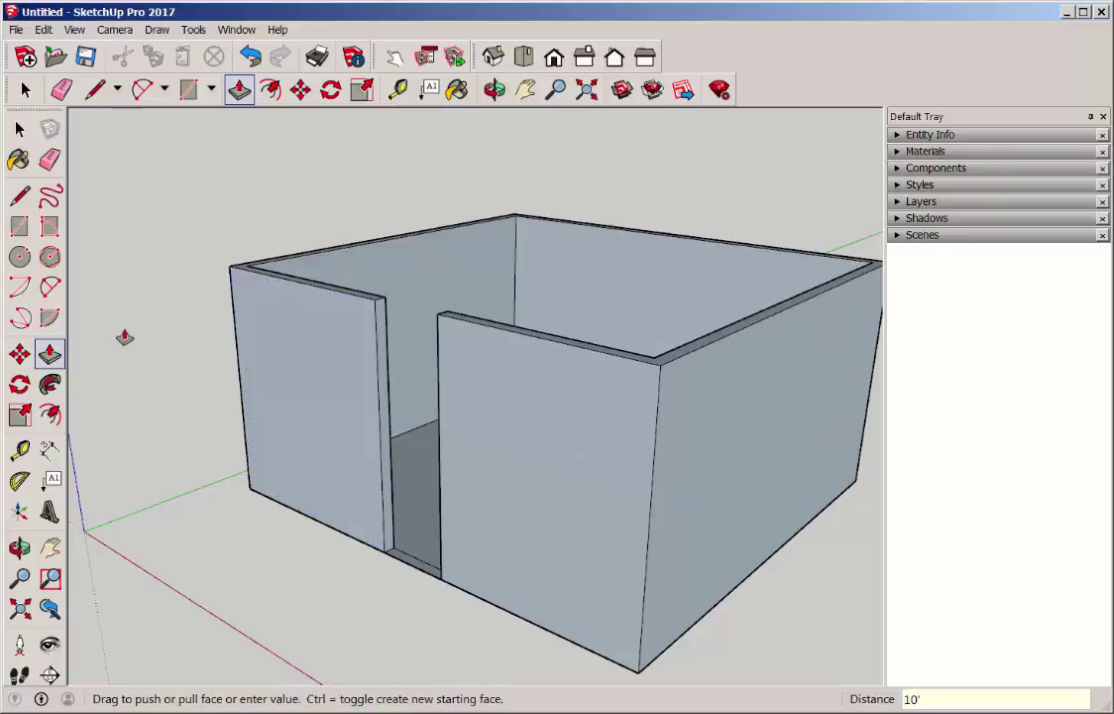
Place a Tape Measure guide 7' above the wall's bottom edge across the front wall
middle_click_drag(126, 324, 139, 348)
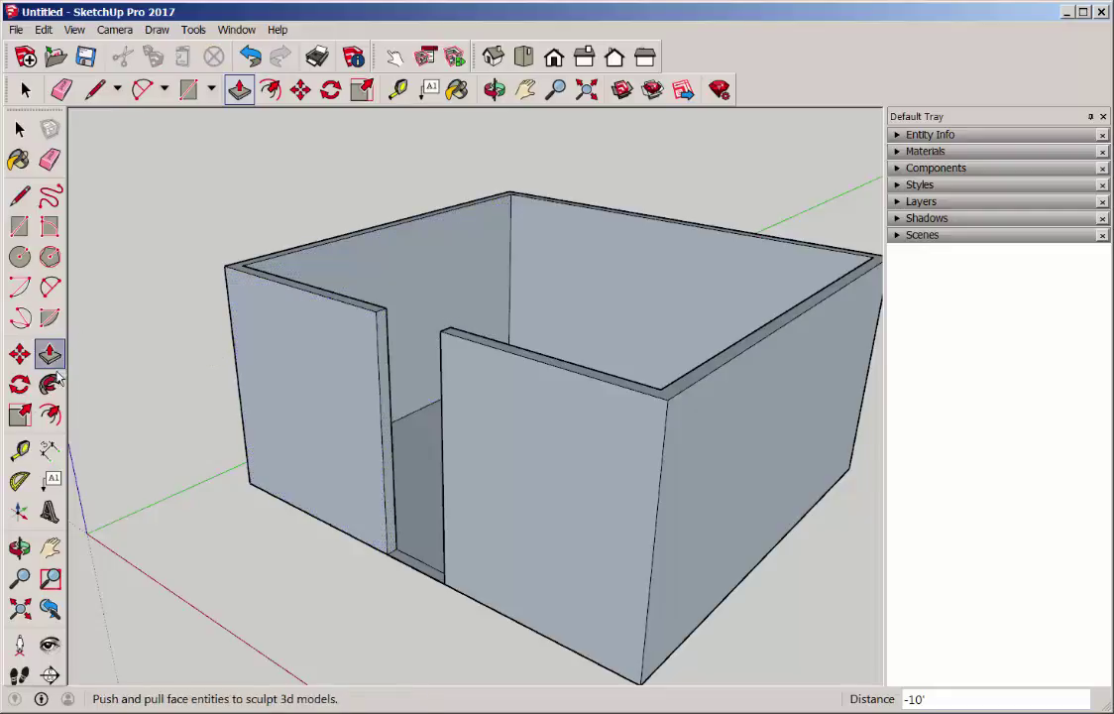
left_click(20, 450)
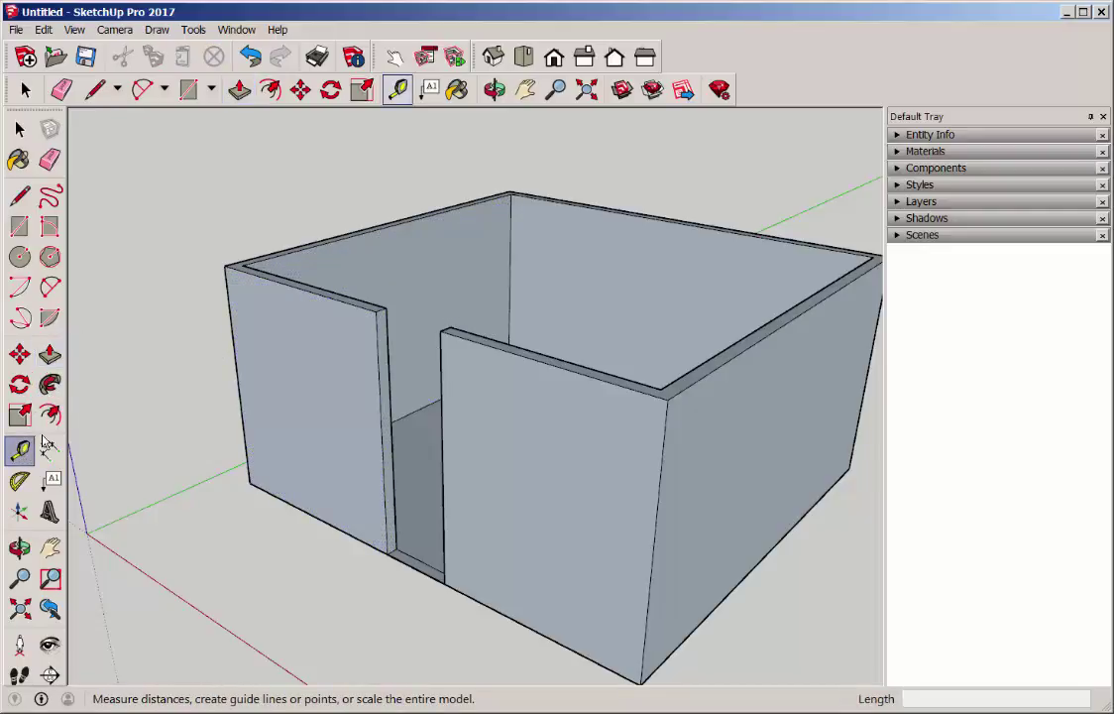
left_click(345, 531)
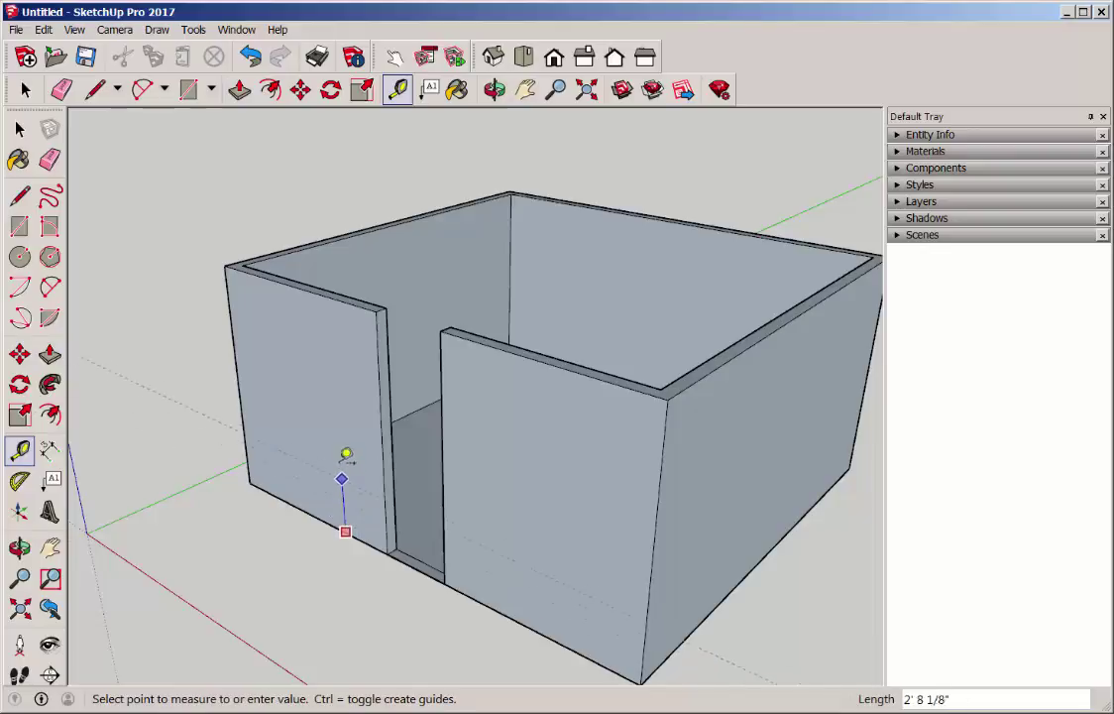
left_click(342, 429)
type("7'")
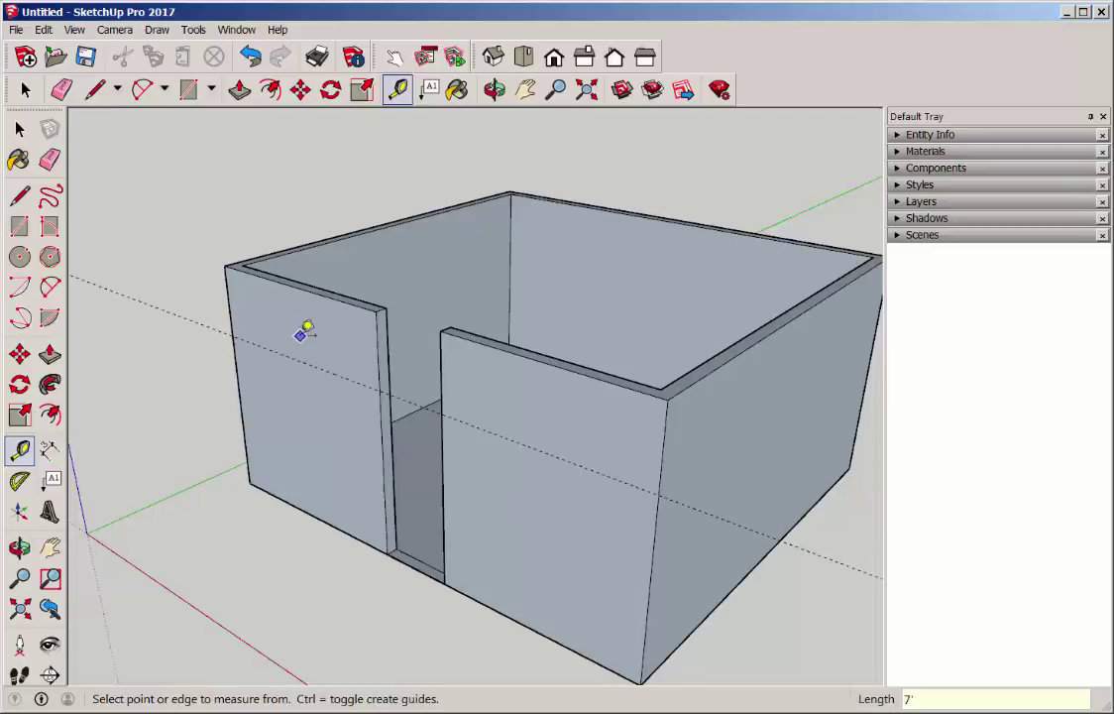
middle_click_drag(306, 326, 277, 349)
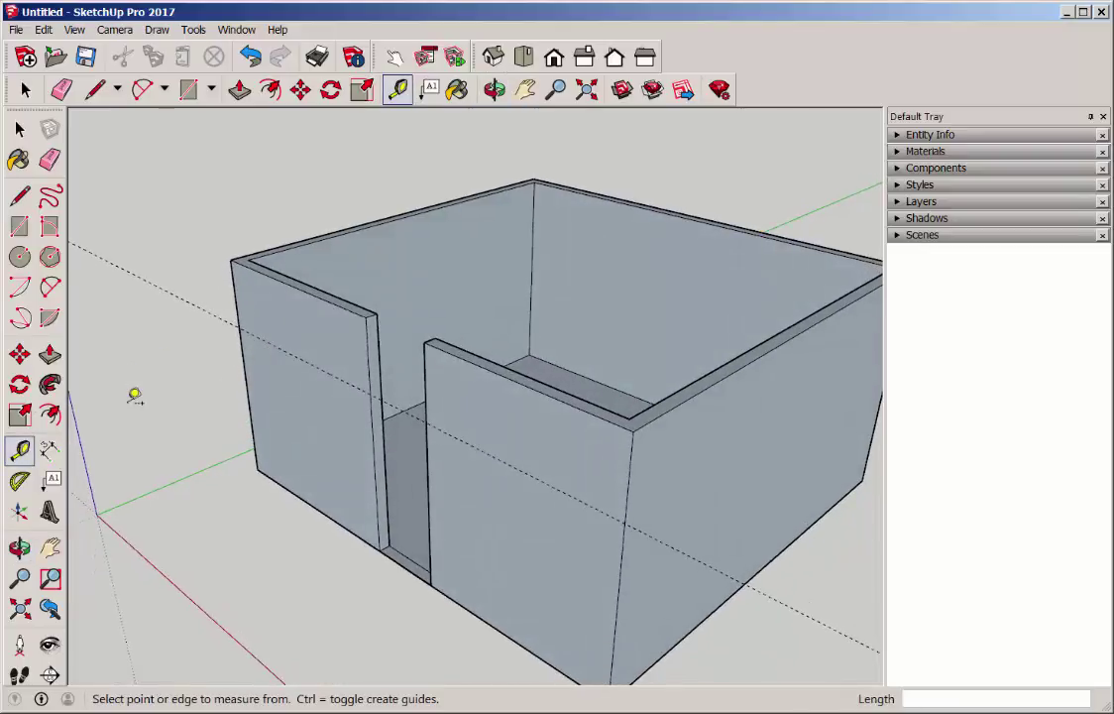
Draw a 6-inch by 3-foot rotated rectangle on the wall end, from wall top to the guide
left_click(49, 228)
scroll(342, 357, "up", 2)
scroll(362, 362, "up", 2)
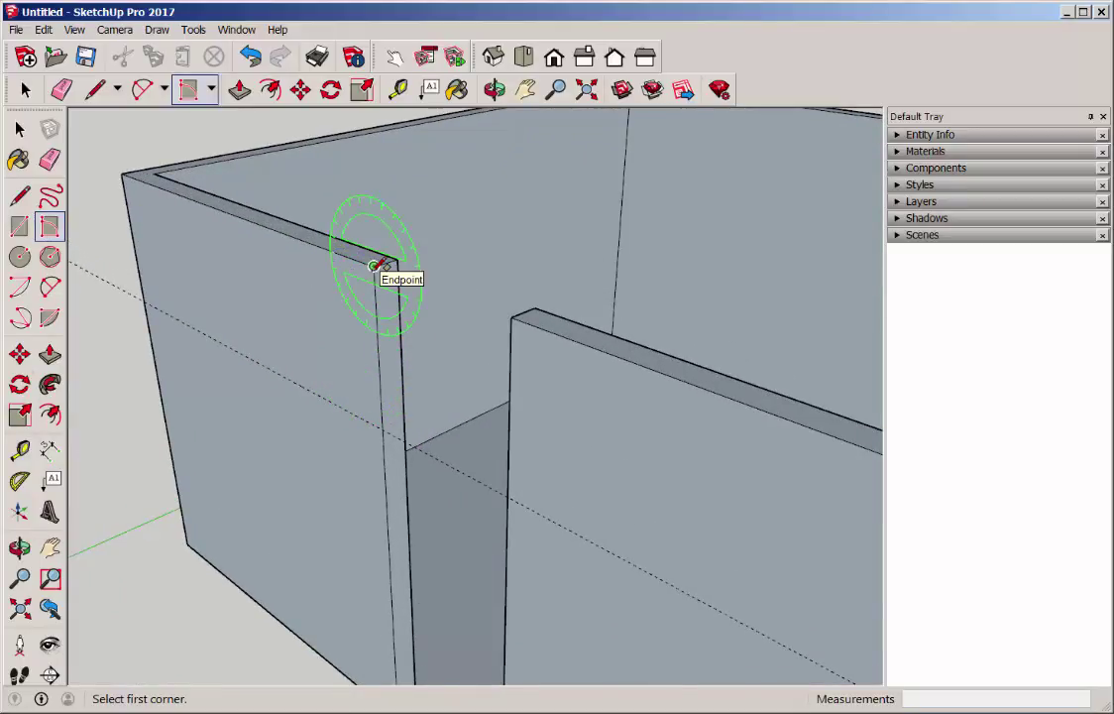
left_click(373, 266)
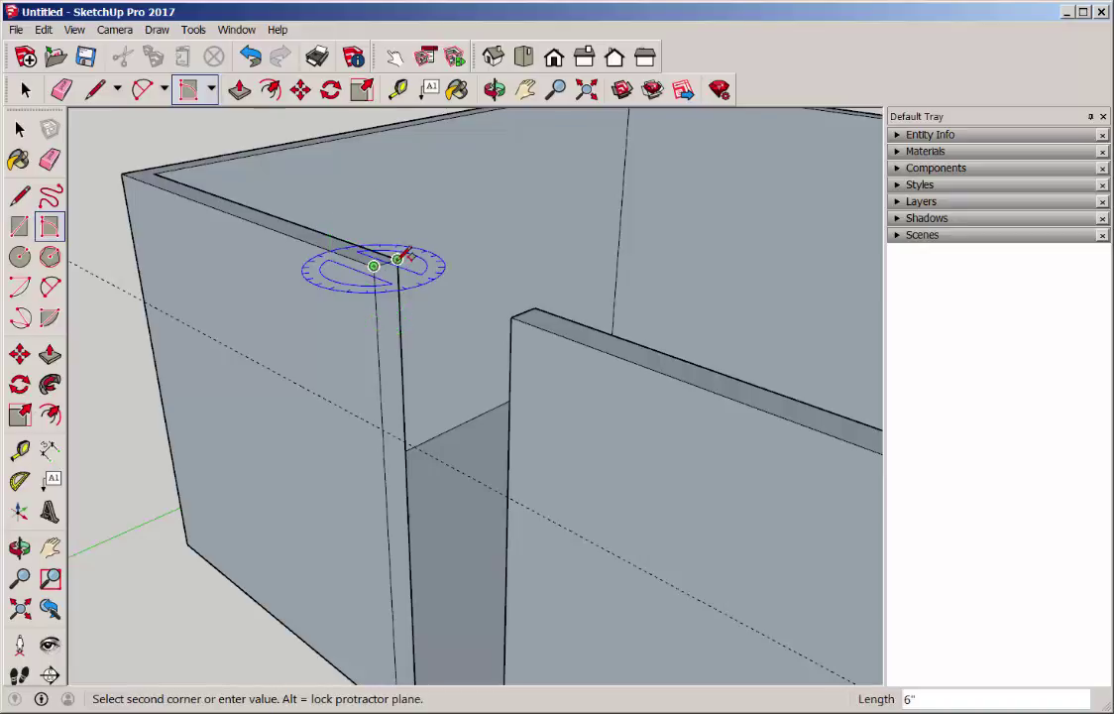
left_click(397, 261)
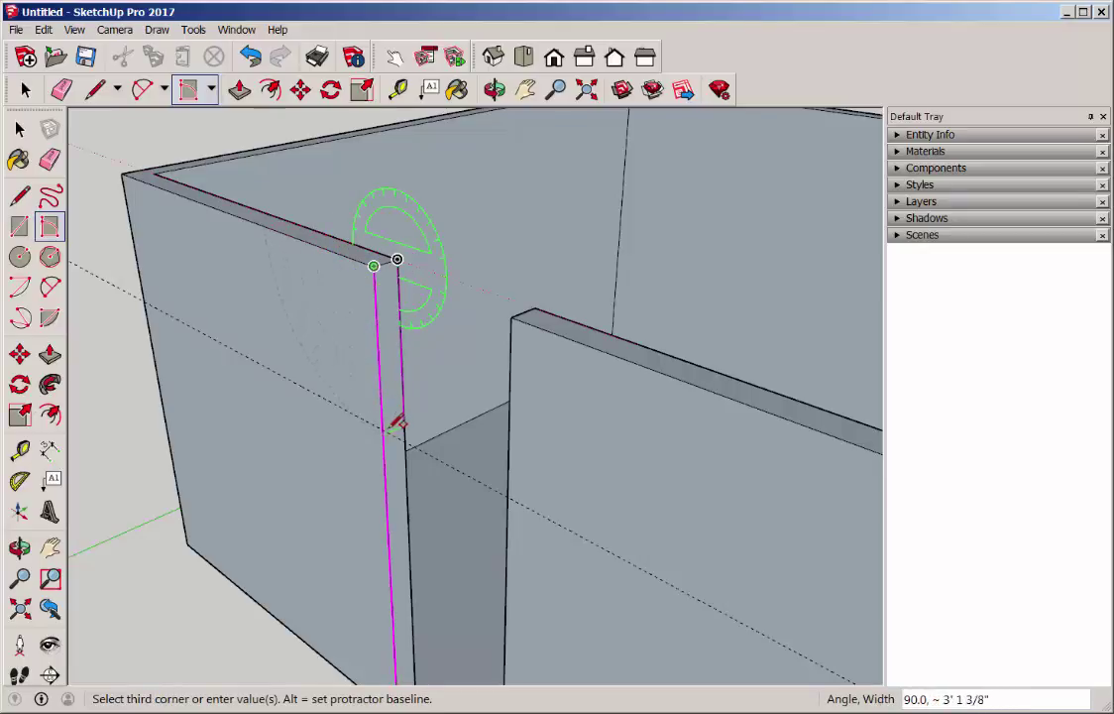
left_click(386, 427)
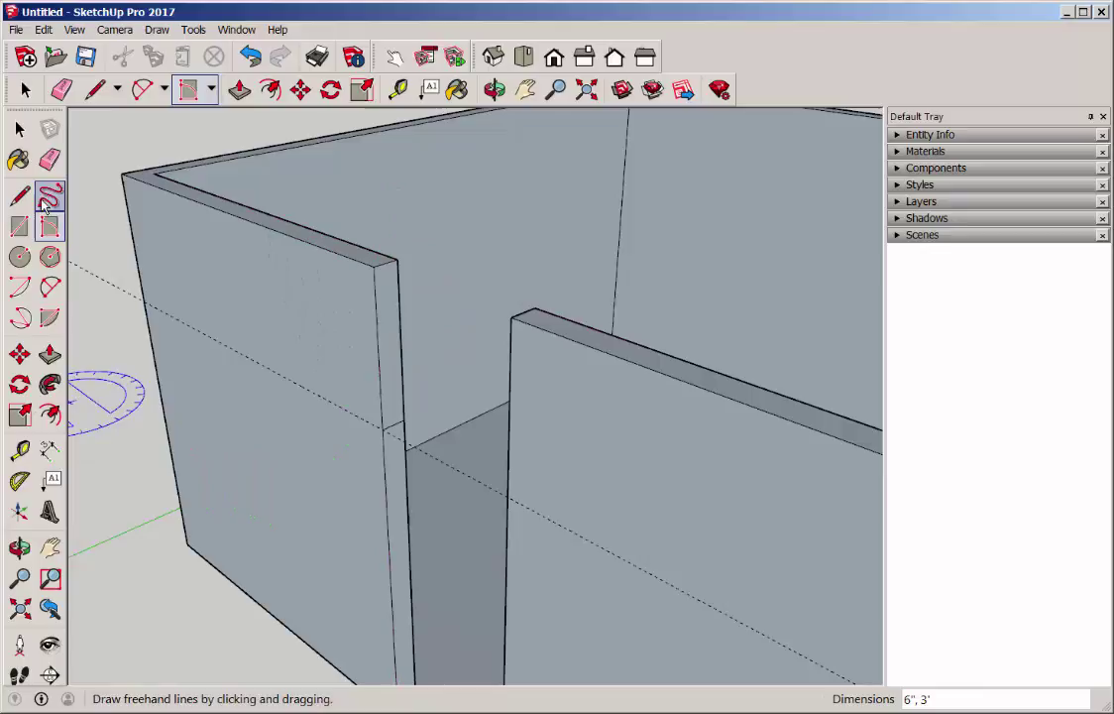
Push the wall-end rectangle 3' across the doorway to meet the opposite wall
left_click(49, 354)
middle_click_drag(266, 371, 375, 406)
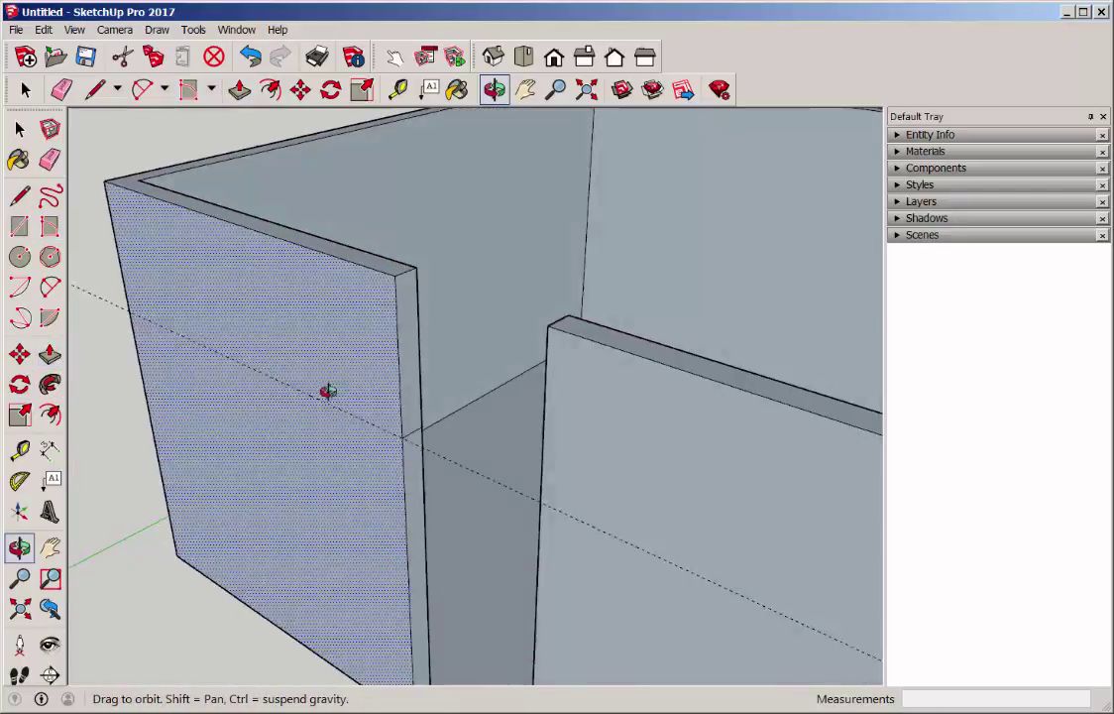
middle_click_drag(420, 347, 428, 301)
left_click_drag(428, 302, 637, 383)
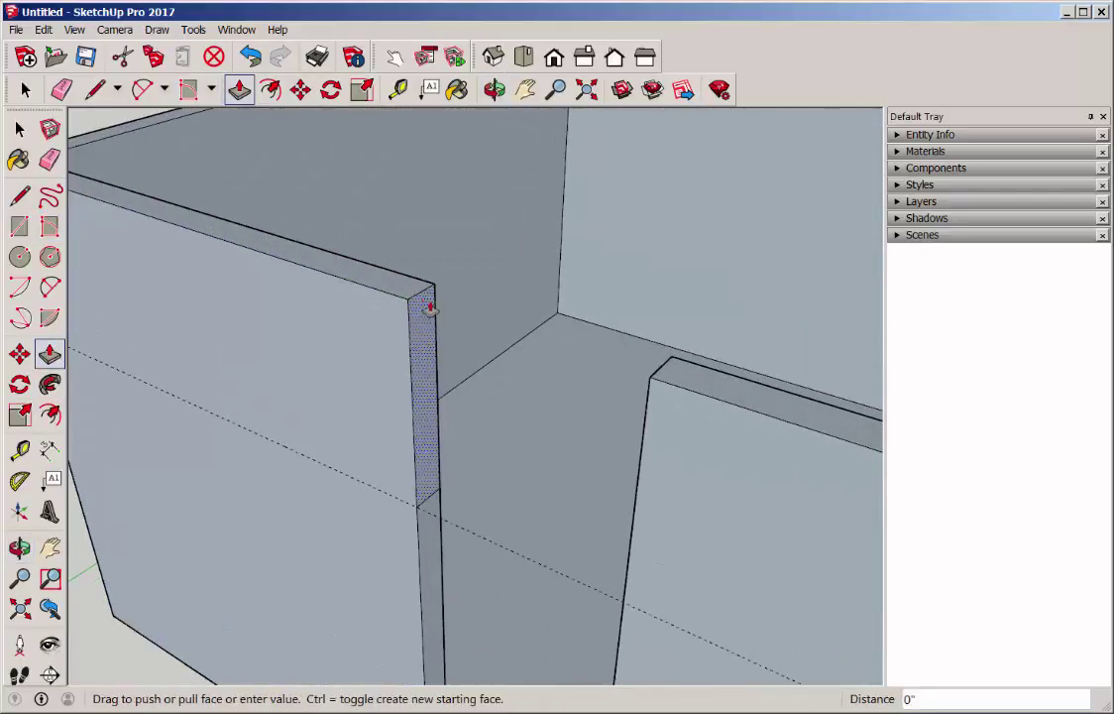
left_click_drag(636, 384, 671, 385)
left_click(670, 384)
scroll(473, 473, "down", 3)
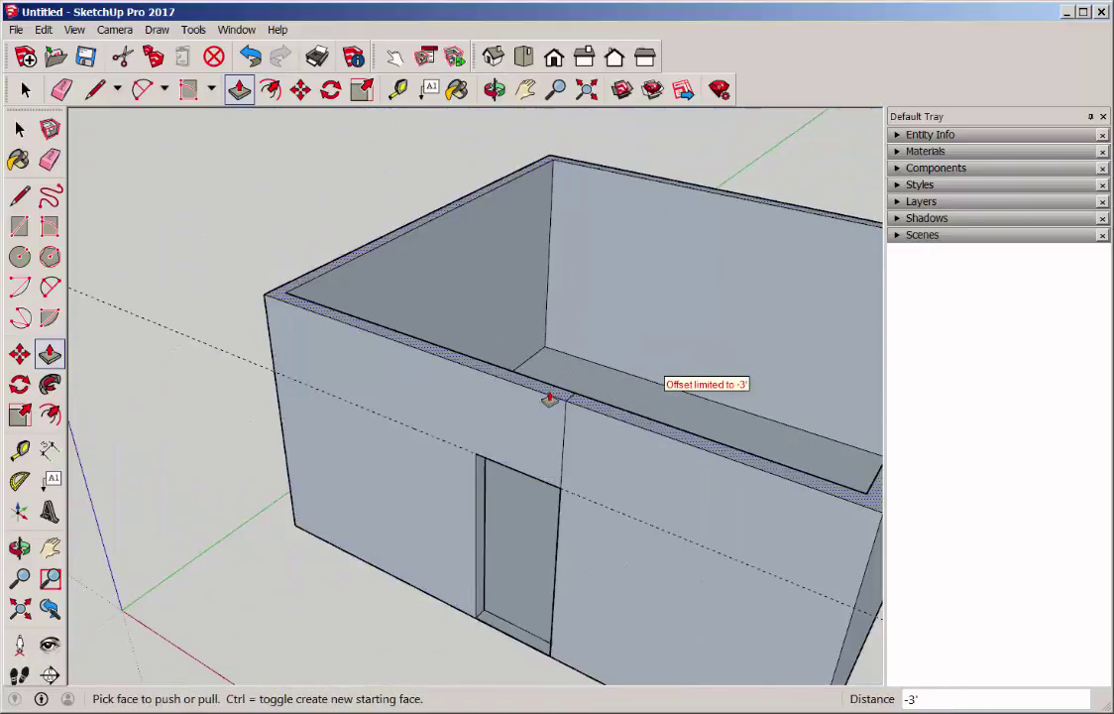
scroll(549, 397, "down", 2)
middle_click_drag(549, 397, 622, 411)
left_click(50, 158)
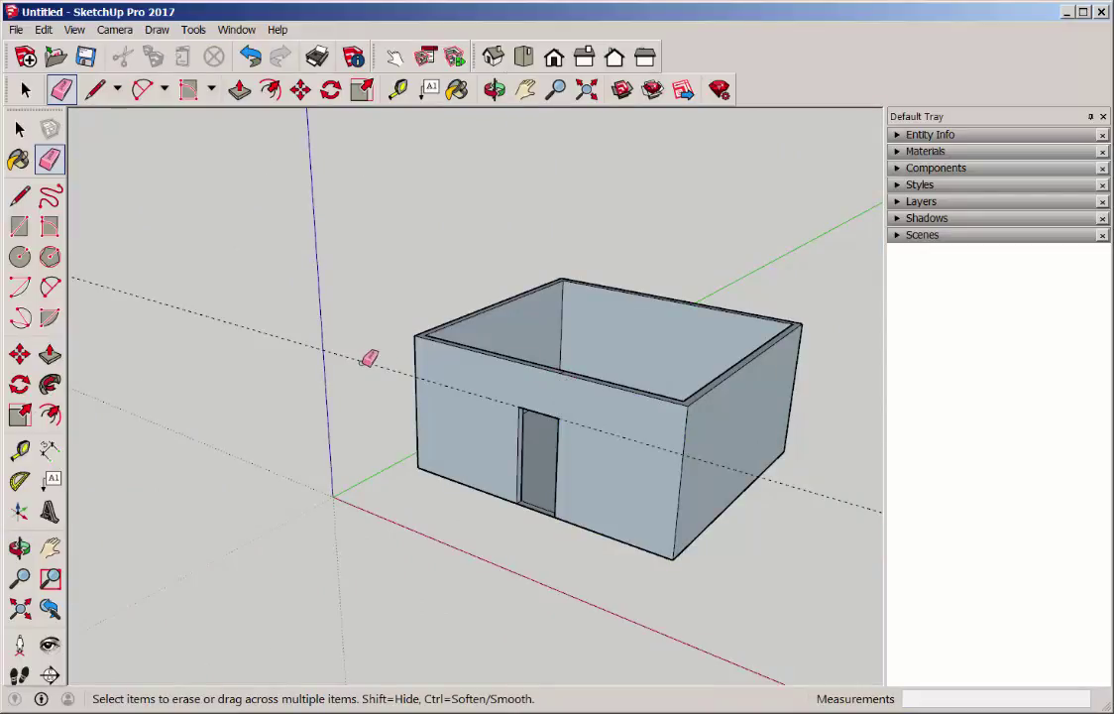
Orbit to a low frontal view framing the room and its doorway
middle_click_drag(386, 388, 476, 391)
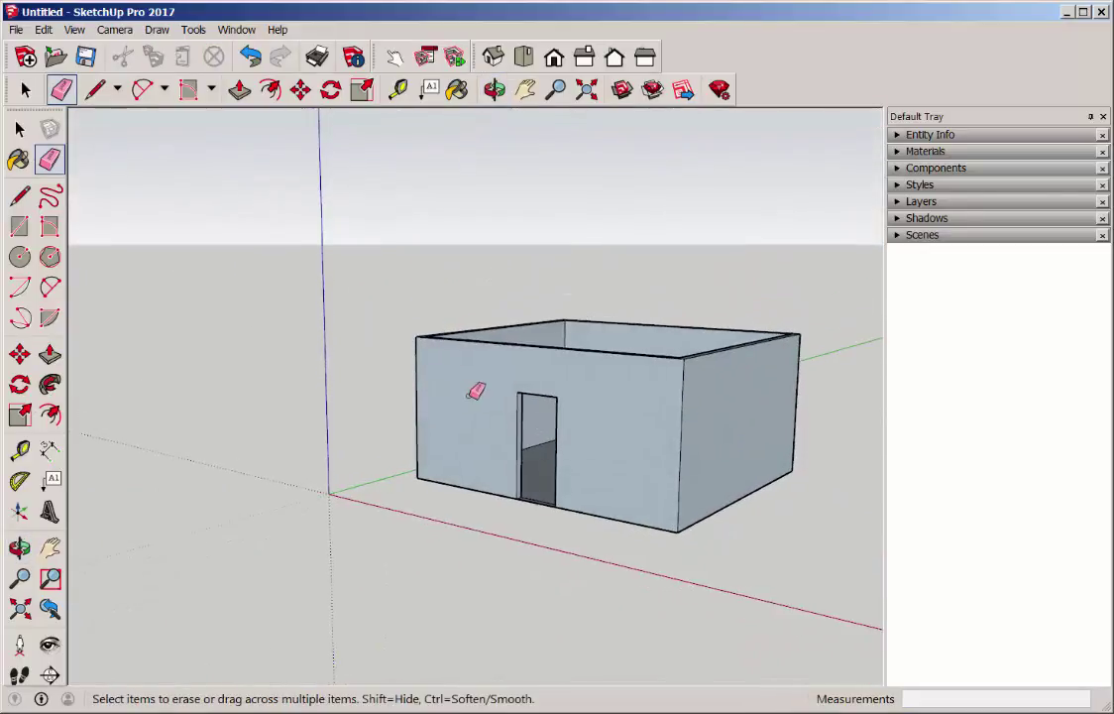
scroll(424, 410, "up", 3)
scroll(417, 410, "down", 1)
mouse_move(406, 418)
middle_mouse_down()
mouse_move(332, 403)
mouse_move(356, 429)
middle_mouse_up()
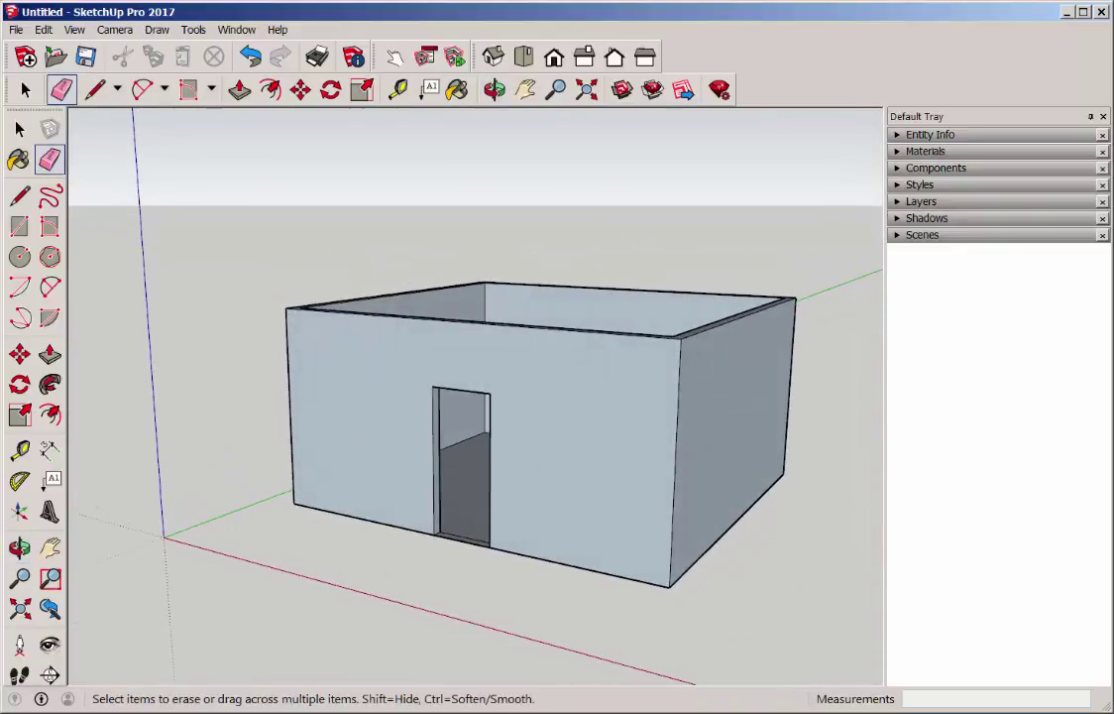